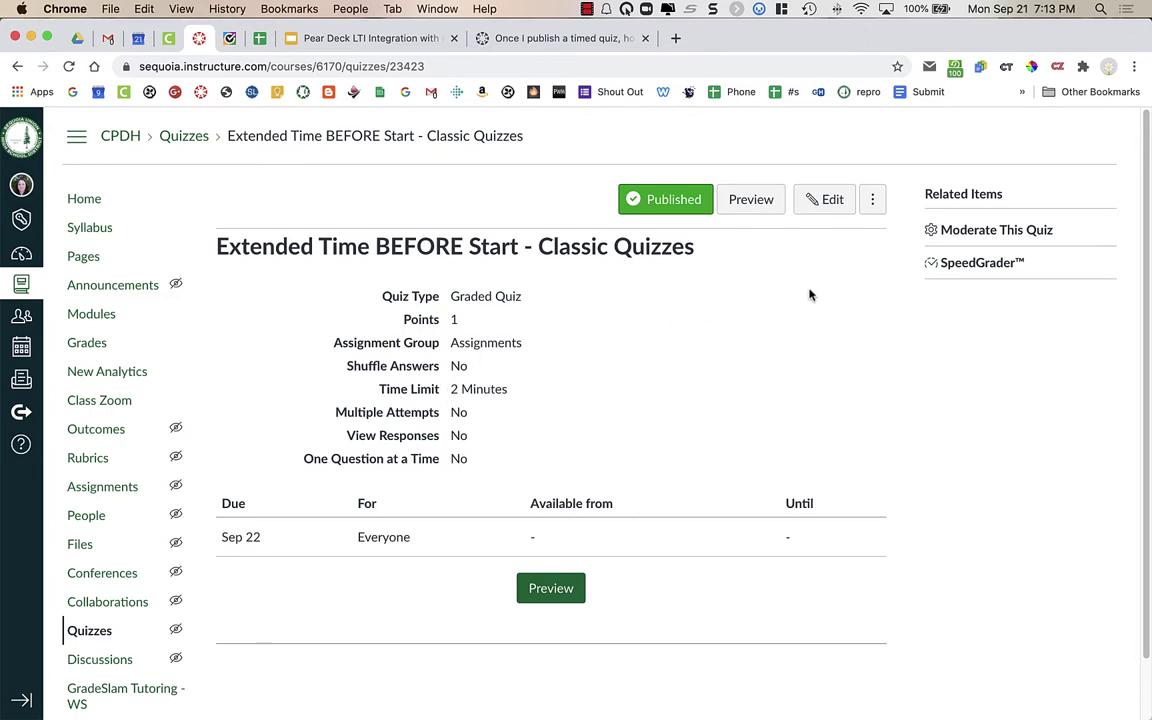
- Open Moderate This Quiz from Related Items on the Extended Time BEFORE Start quiz page
{"action": "left_click", "coordinate": [979, 240]}
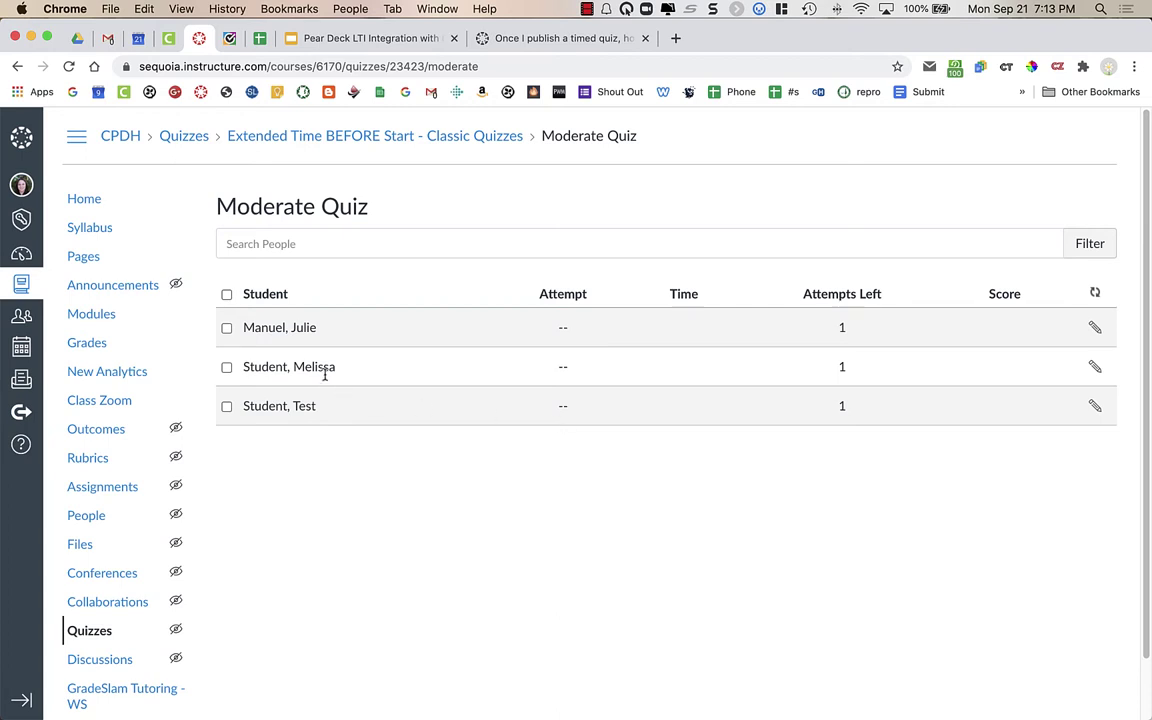
- Give the second student 5 extra minutes on every attempt and save the extension
{"action": "left_click", "coordinate": [1093, 369]}
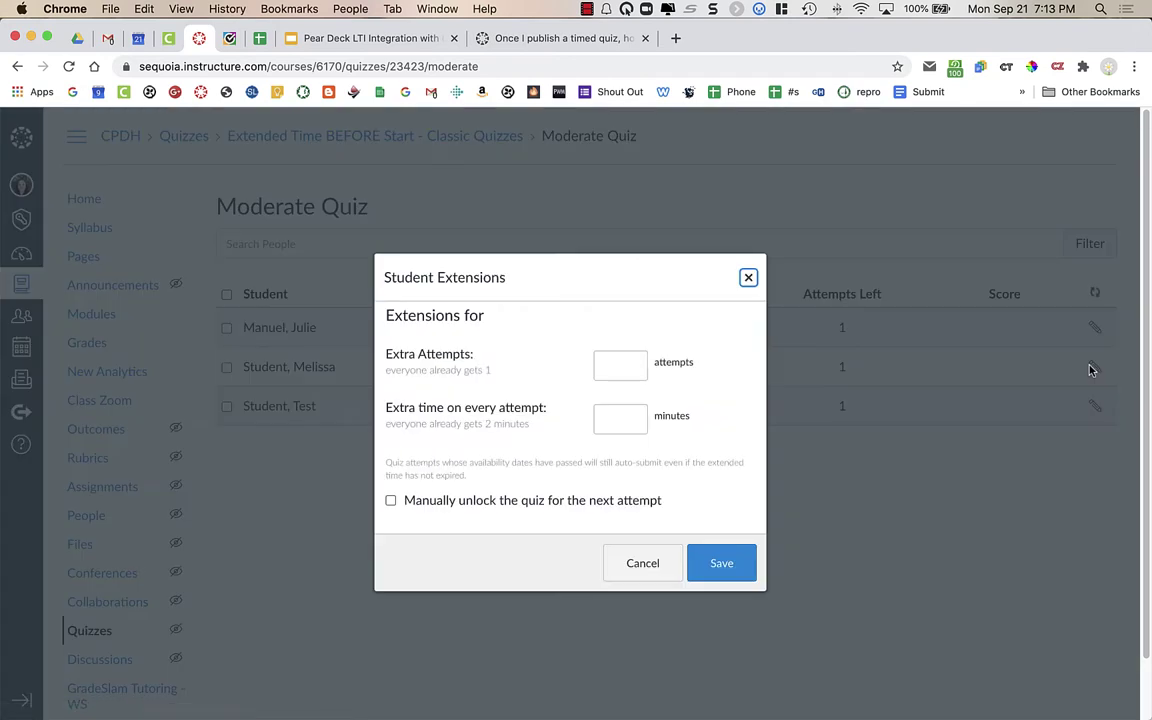
{"action": "left_click", "coordinate": [624, 414]}
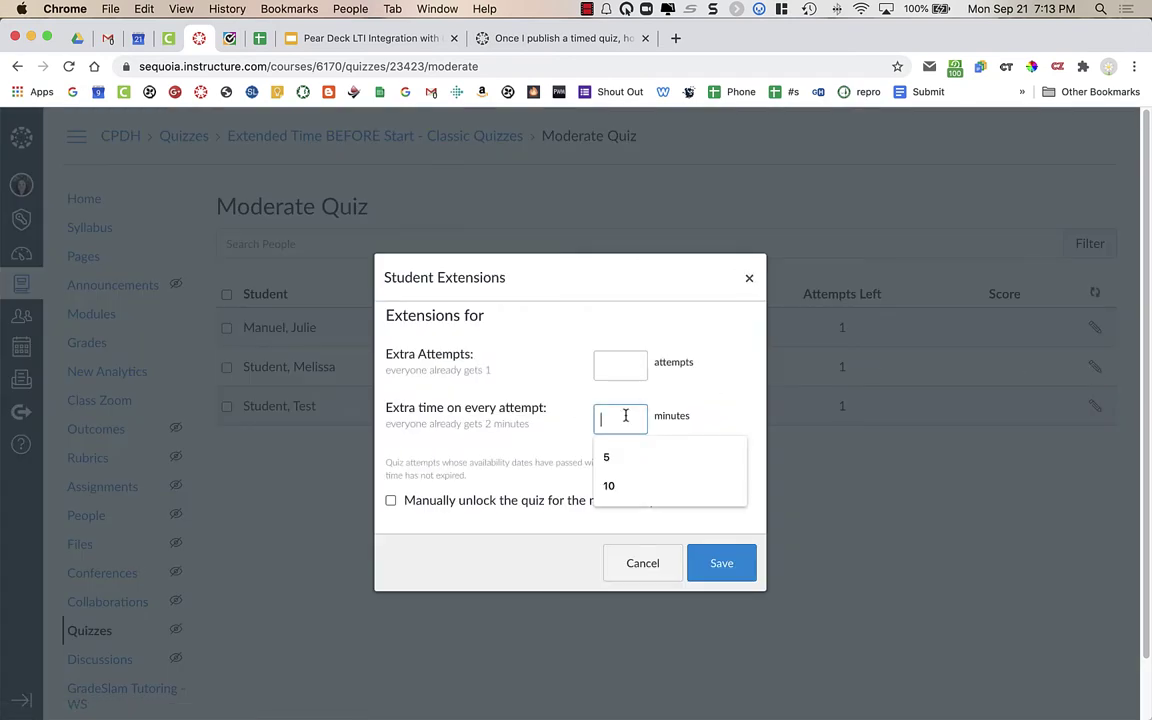
{"action": "left_click", "coordinate": [630, 454]}
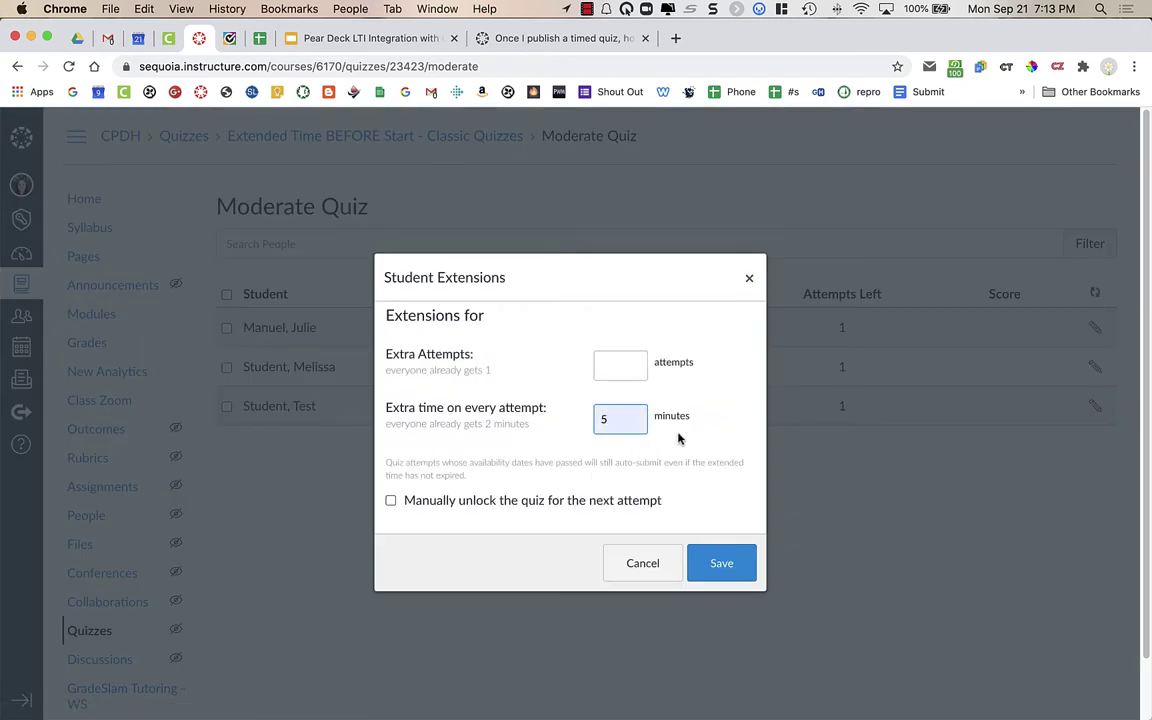
{"action": "left_click", "coordinate": [722, 564]}
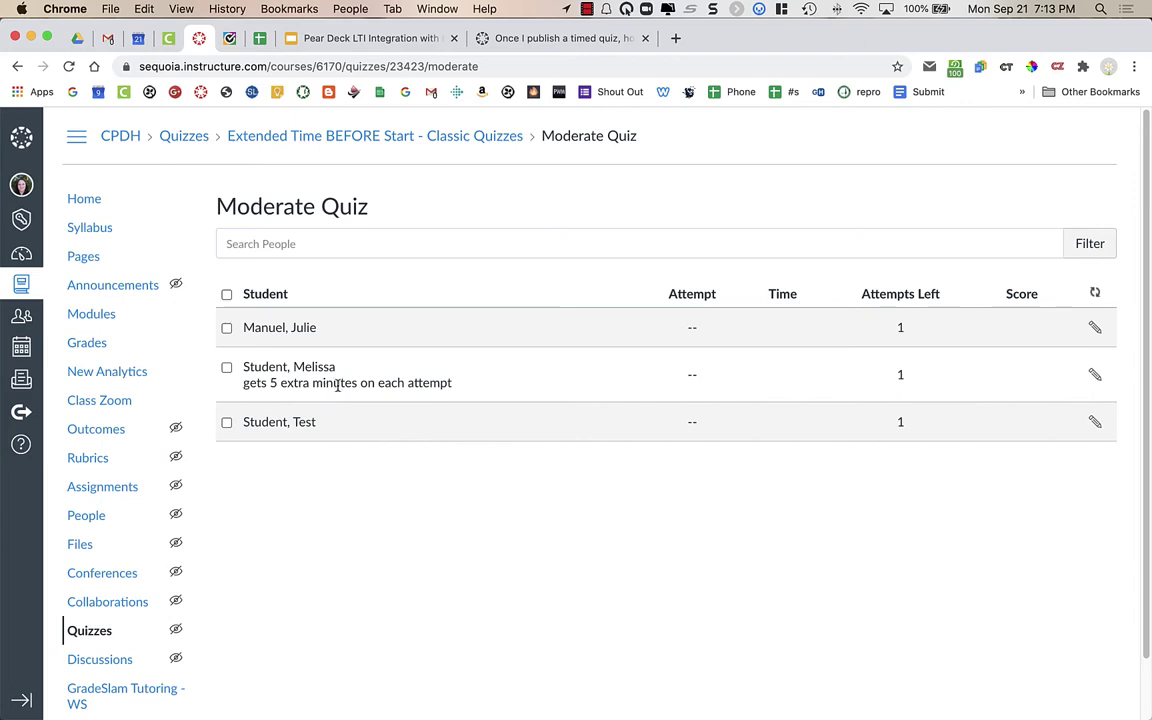
- In the student's browser, open Extended Time BEFORE Start from the To Do list
{"action": "key", "text": "ctrl+Left"}
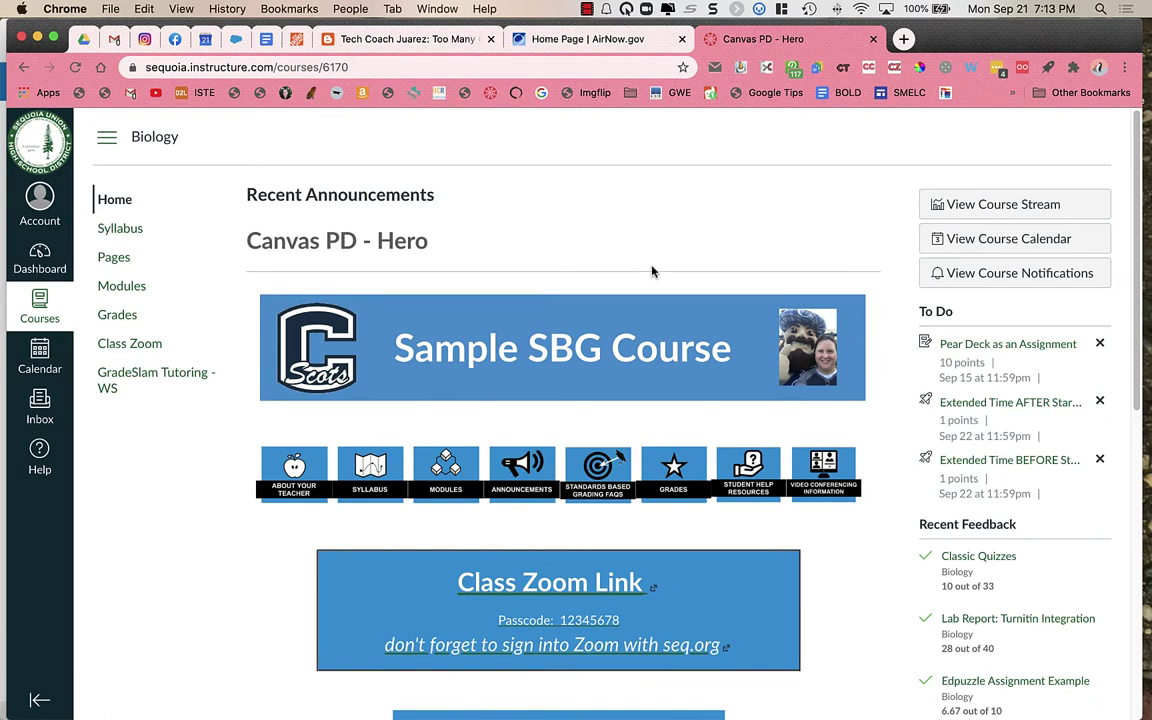
{"action": "left_click", "coordinate": [1046, 461]}
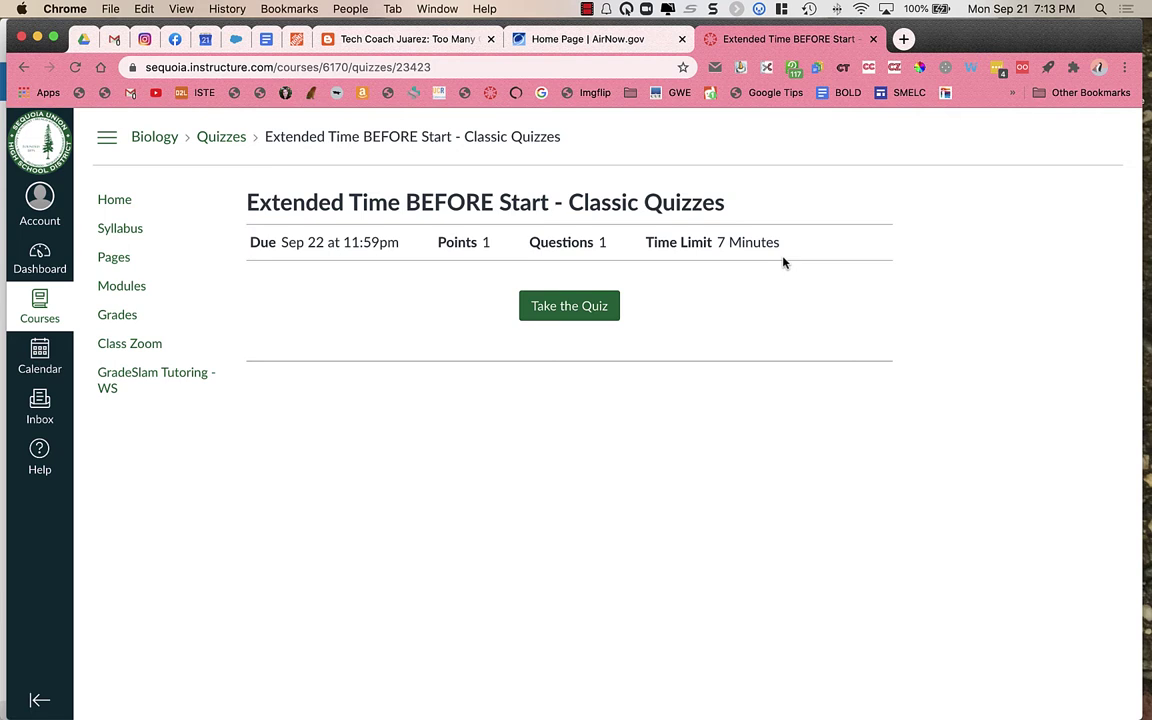
- Start the student's attempt on the BEFORE Start quiz with Take the Quiz
{"action": "left_click", "coordinate": [594, 307]}
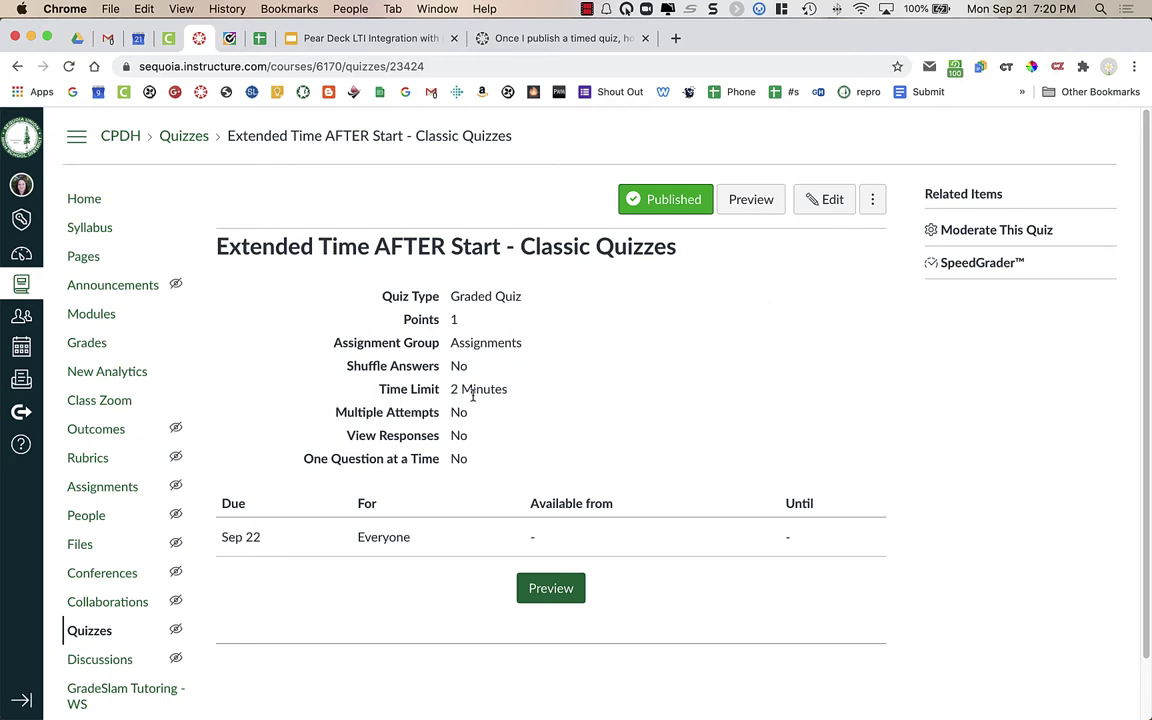
- Open Moderate This Quiz for the Extended Time AFTER Start - Classic Quizzes quiz
{"action": "left_click", "coordinate": [961, 238]}
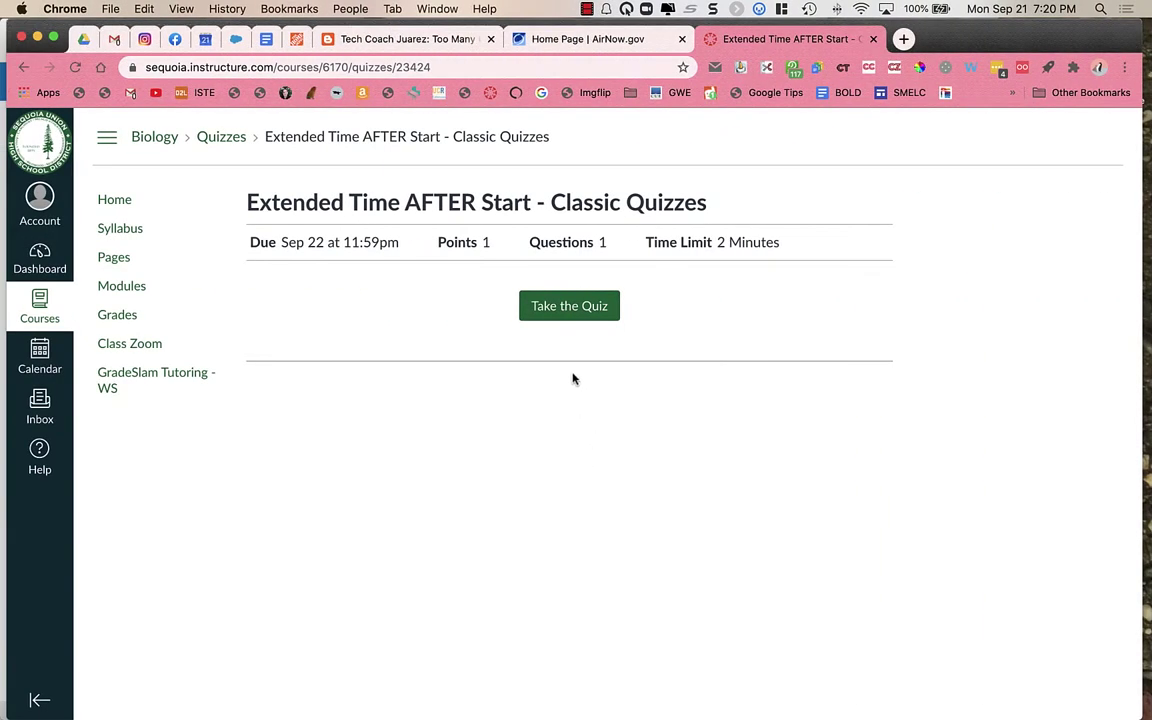
- Start the student's AFTER Start attempt, then return to the teacher's moderation window
{"action": "left_click", "coordinate": [572, 307]}
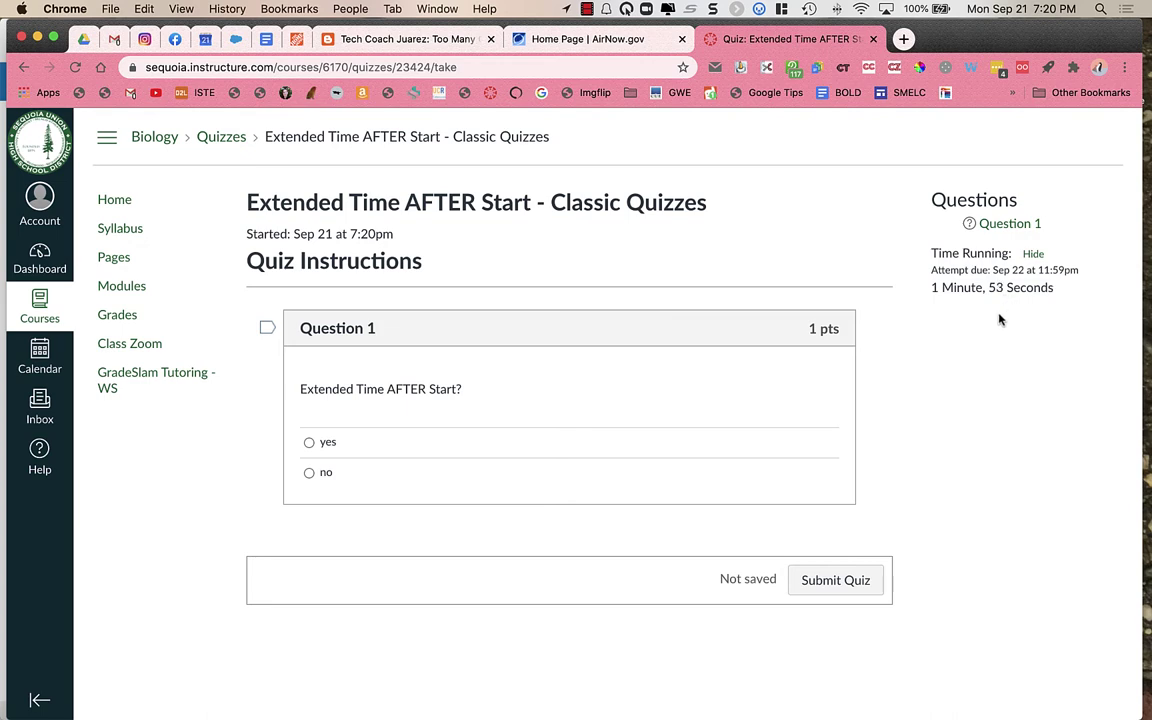
{"action": "key", "text": "ctrl+Right"}
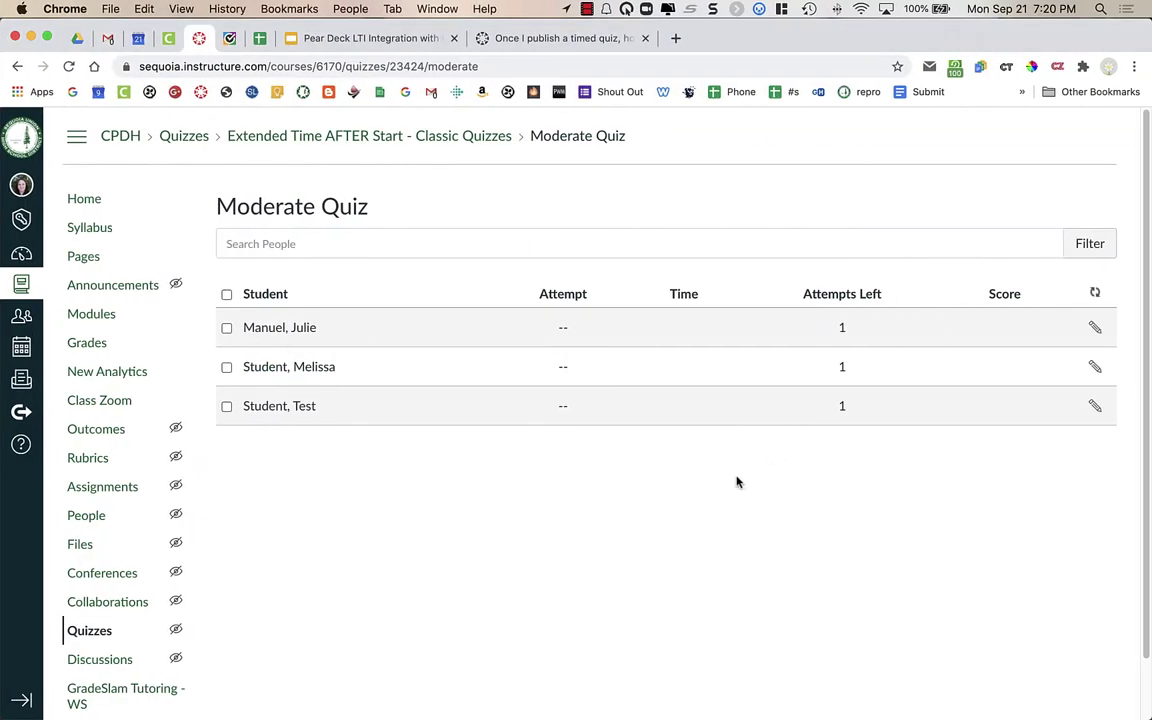
- Give the second student 5 extra minutes per attempt mid-attempt, then view the student's running quiz
{"action": "left_click", "coordinate": [1095, 368]}
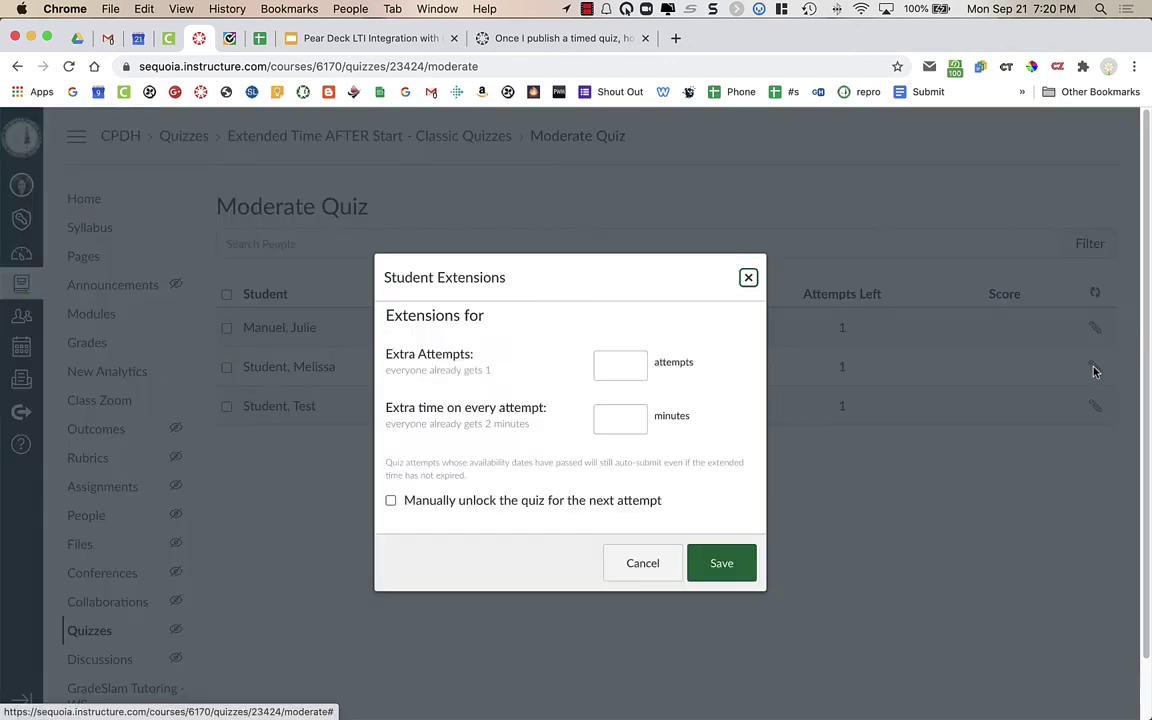
{"action": "left_click", "coordinate": [634, 417]}
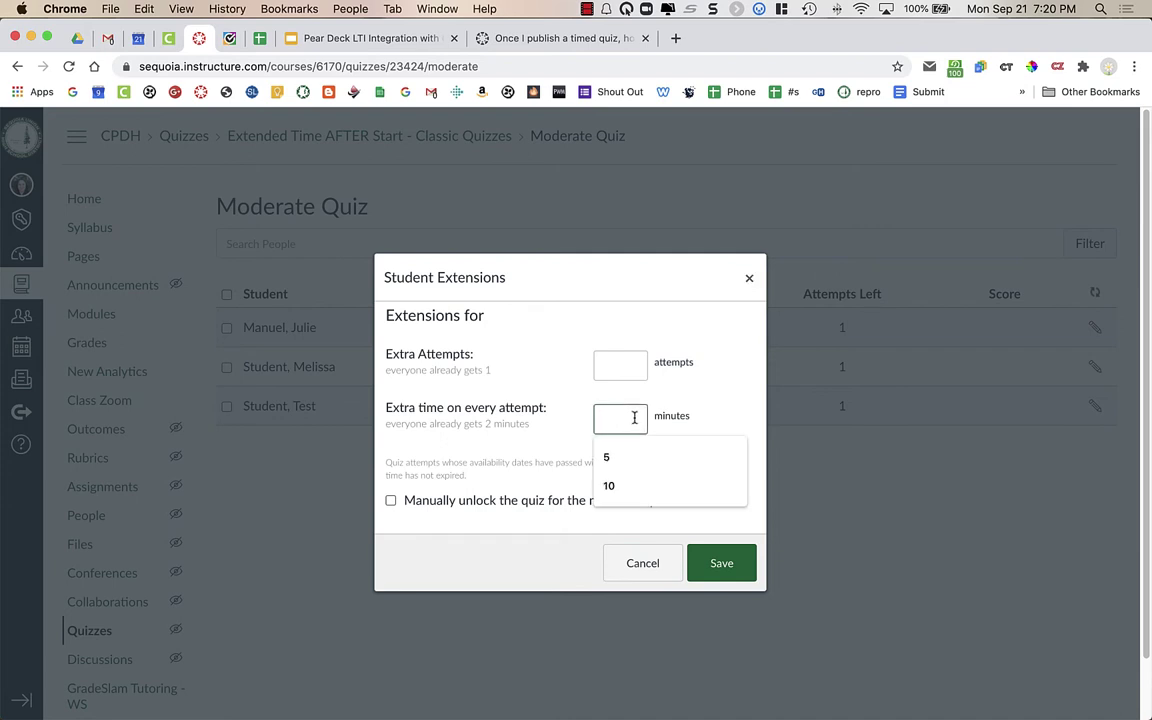
{"action": "type", "text": "5"}
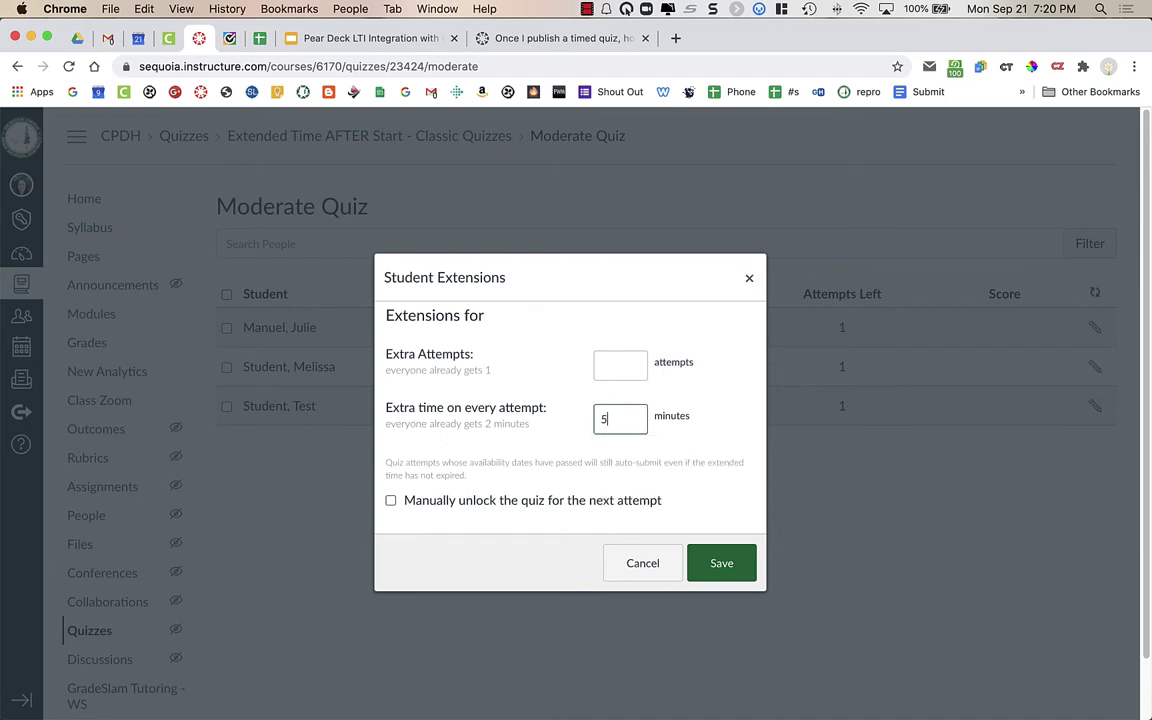
{"action": "left_click", "coordinate": [734, 564]}
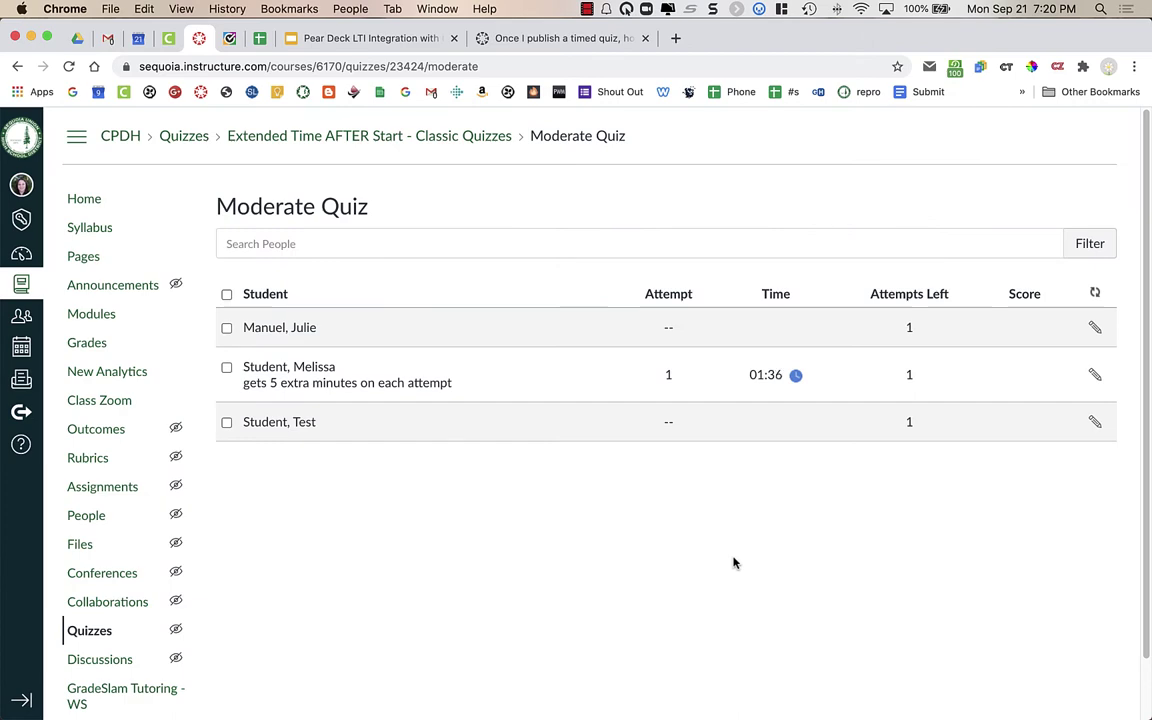
{"action": "key", "text": "super+grave"}
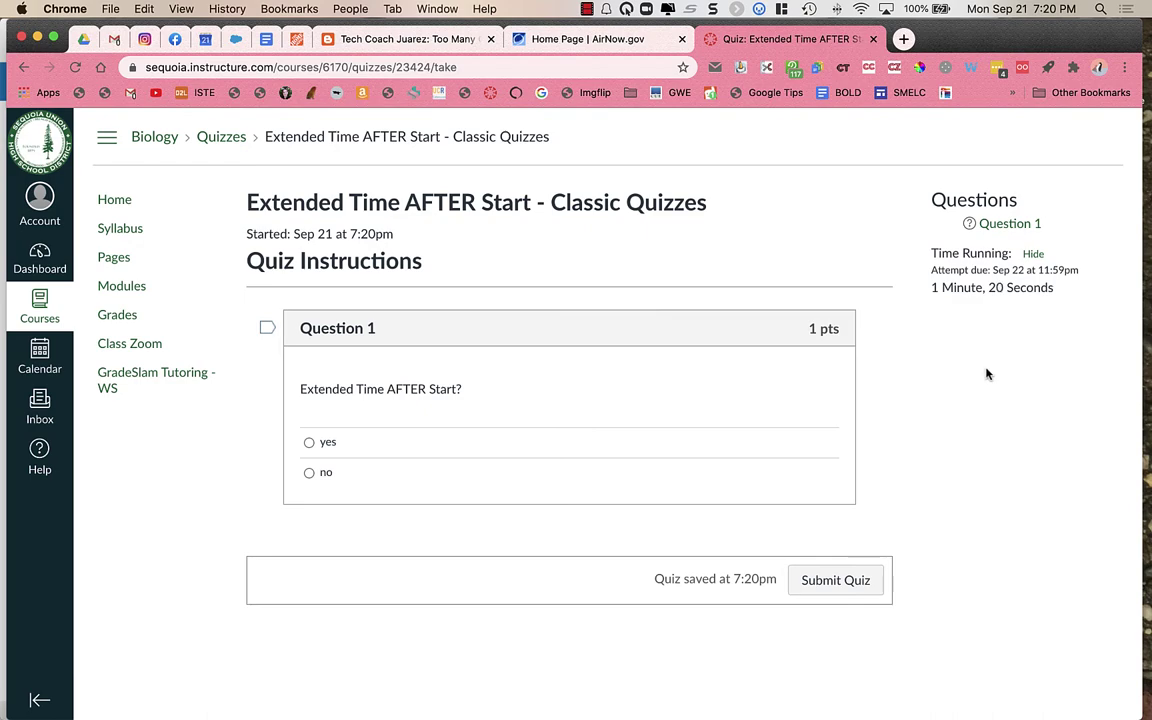
- Return to the Moderate Quiz page, where attempt 1 shows 01:16 remaining
{"action": "key", "text": "ctrl+Right"}
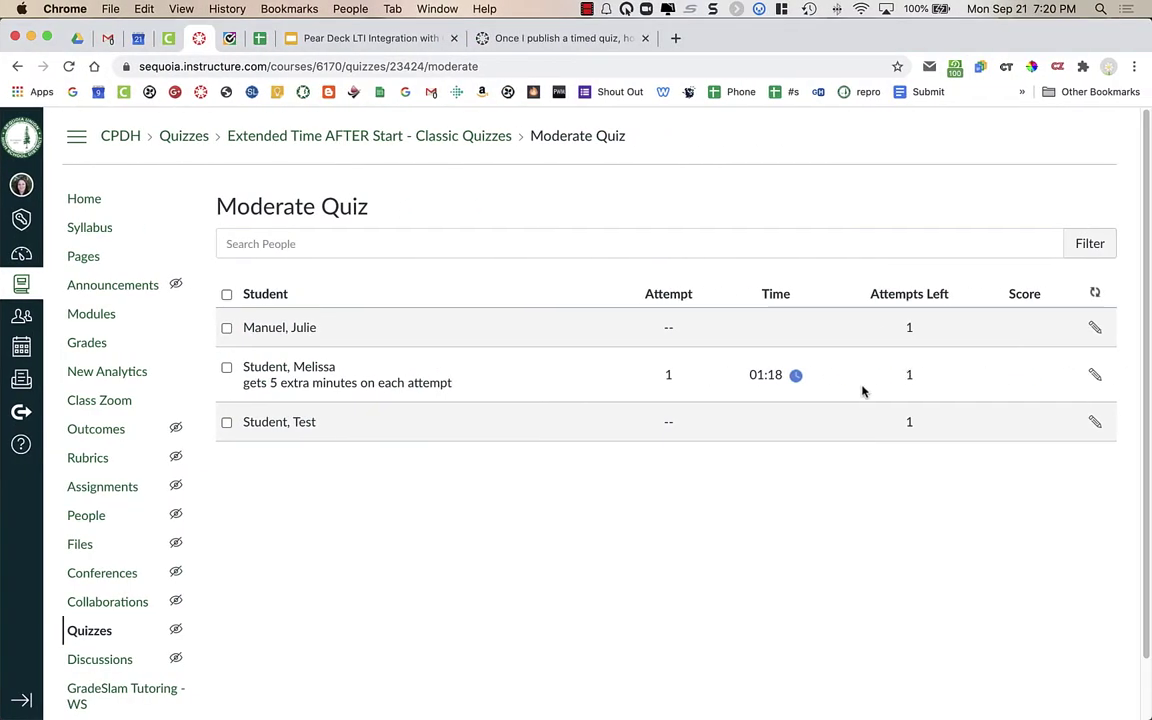
- Extend the student's current attempt by 5 minutes counted from the current end time
{"action": "left_click", "coordinate": [796, 378]}
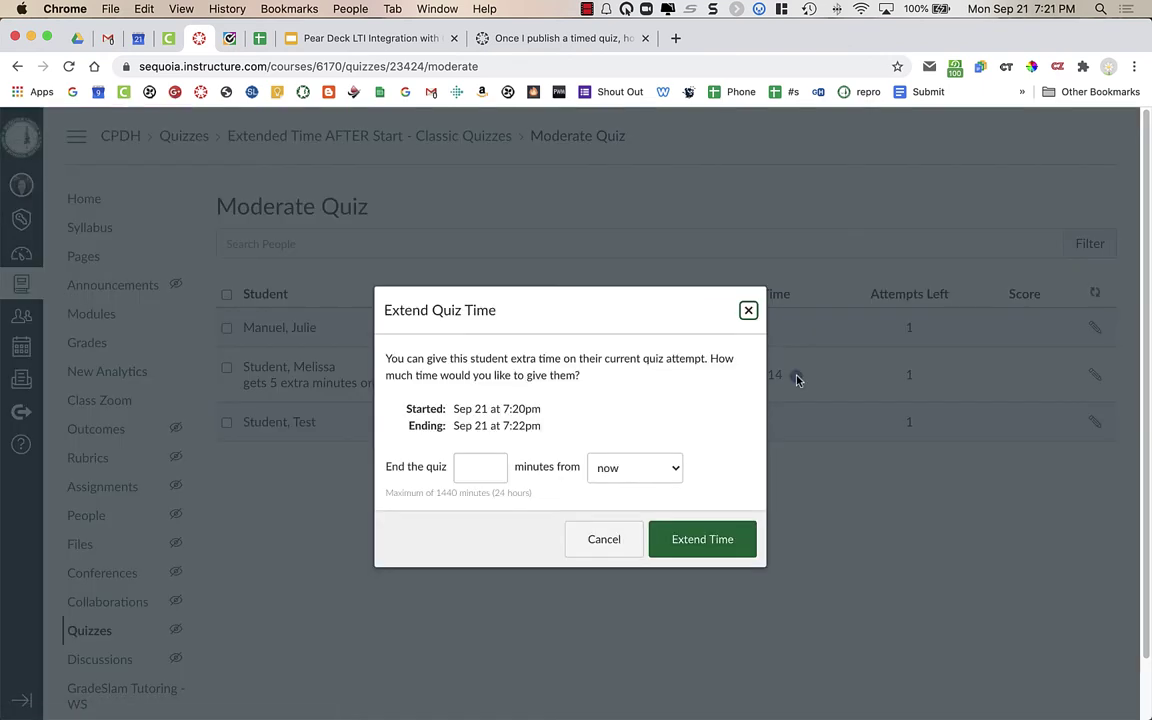
{"action": "left_click", "coordinate": [478, 466]}
{"action": "type", "text": "5"}
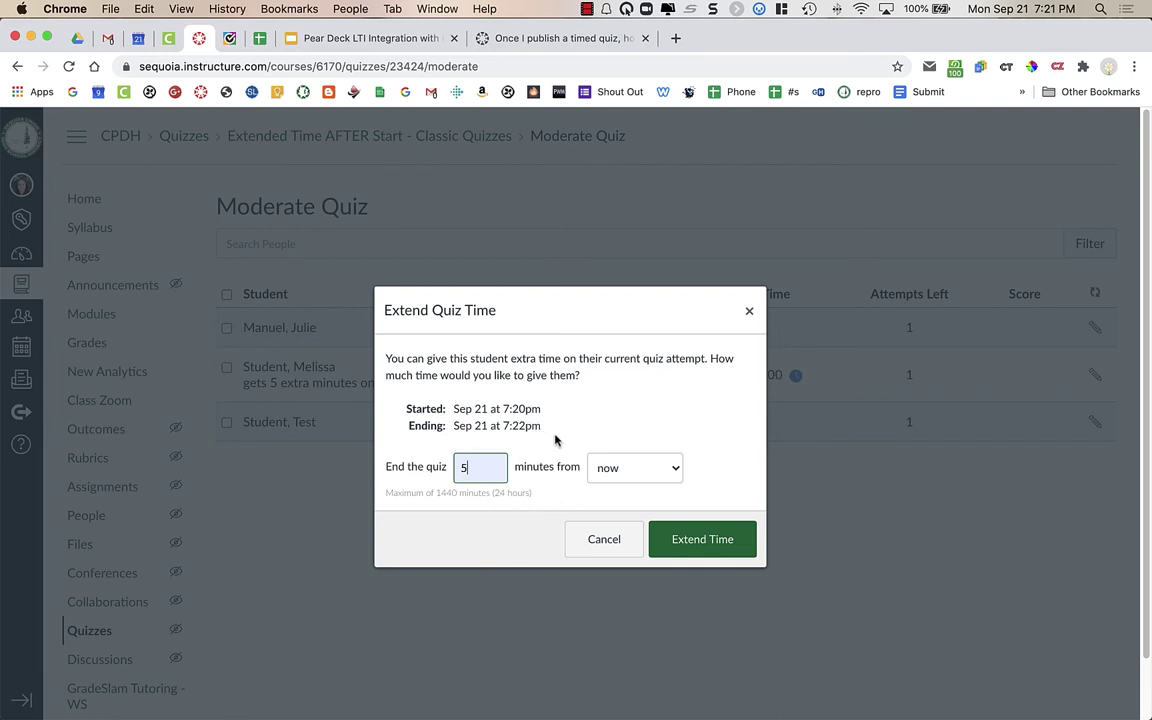
{"action": "left_click", "coordinate": [620, 468]}
{"action": "left_click", "coordinate": [630, 484]}
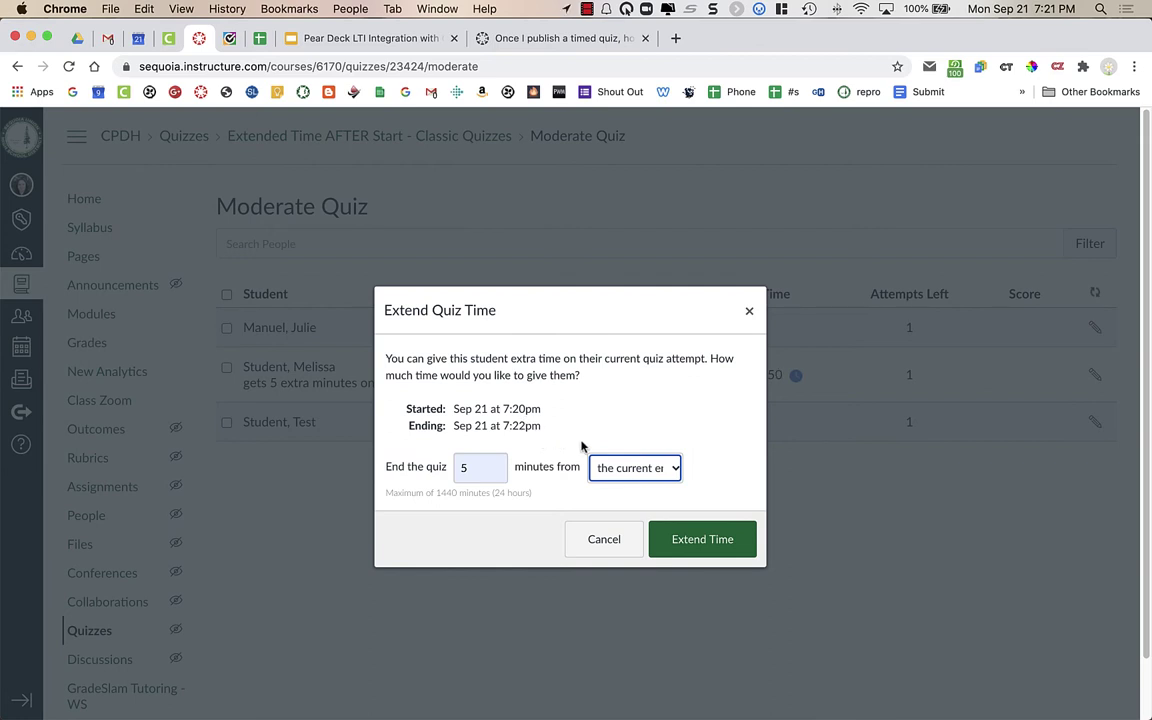
{"action": "left_click", "coordinate": [704, 539]}
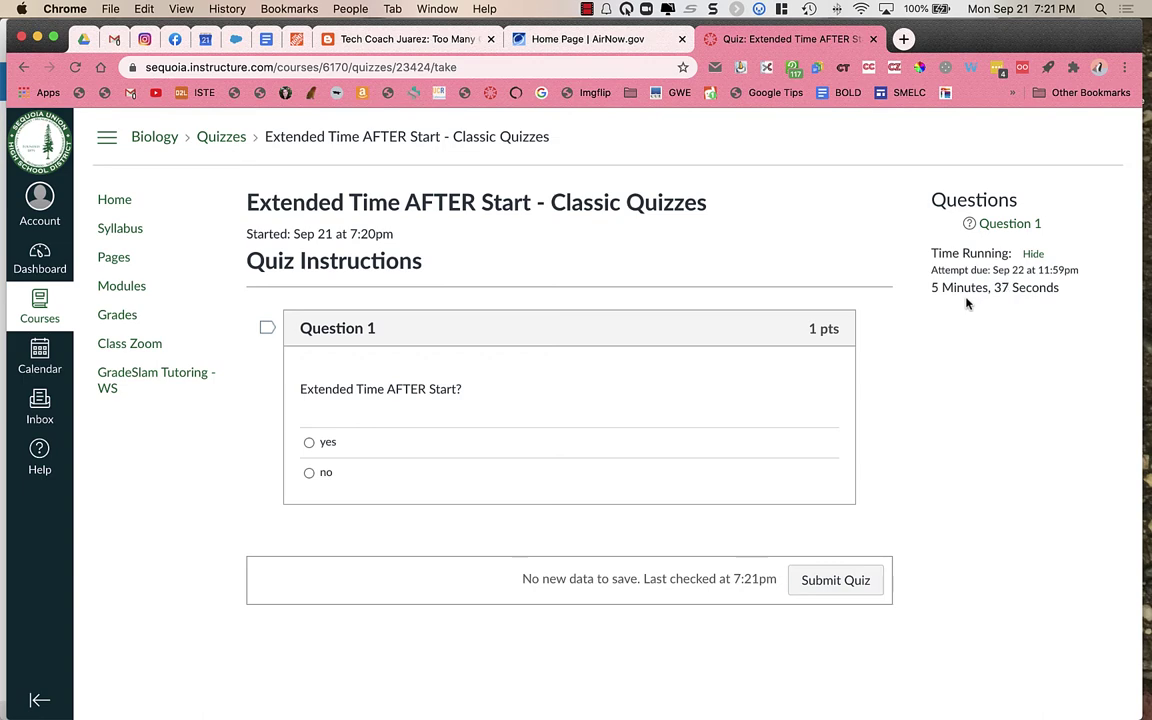
{"action": "key", "text": "ctrl+Right"}
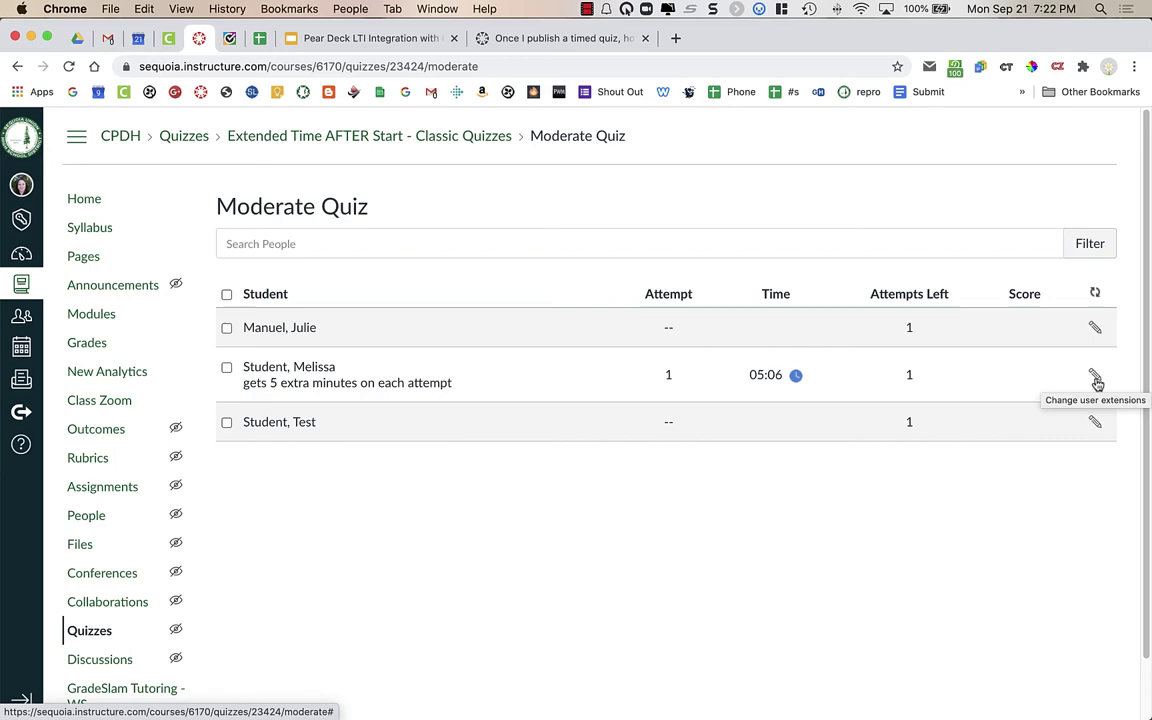
- Review the student's extra-time and attempt time-extension dialogs, closing both without changes
{"action": "left_click", "coordinate": [1095, 378]}
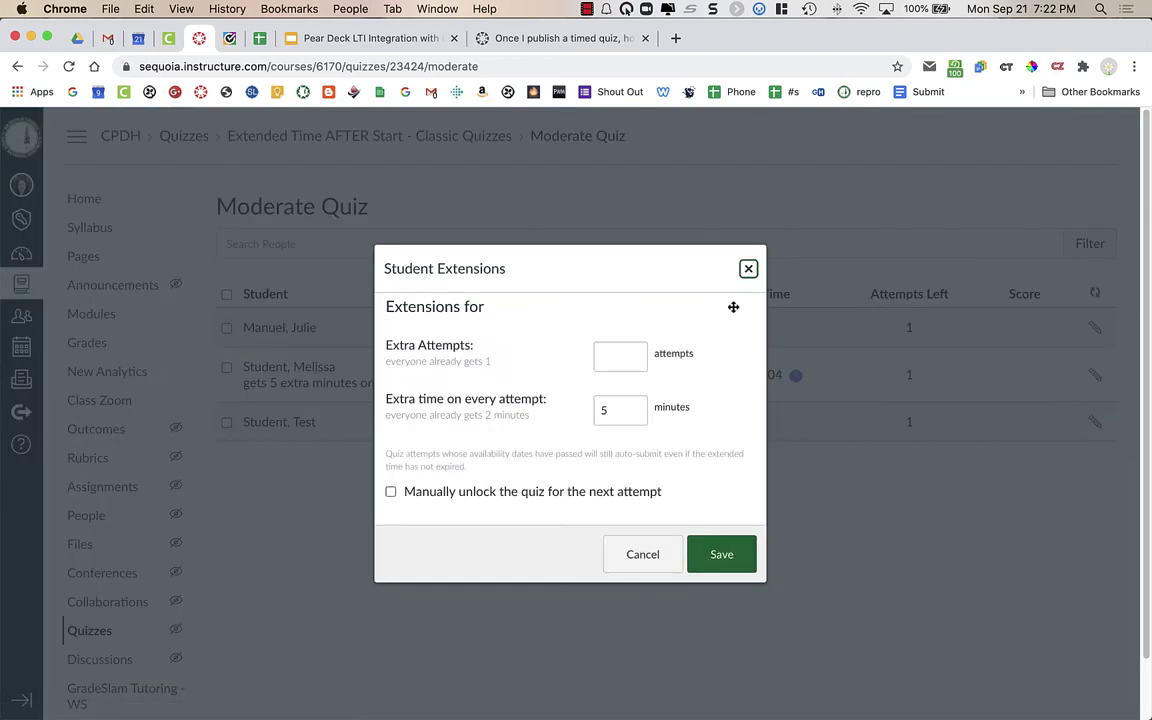
{"action": "left_click", "coordinate": [747, 271]}
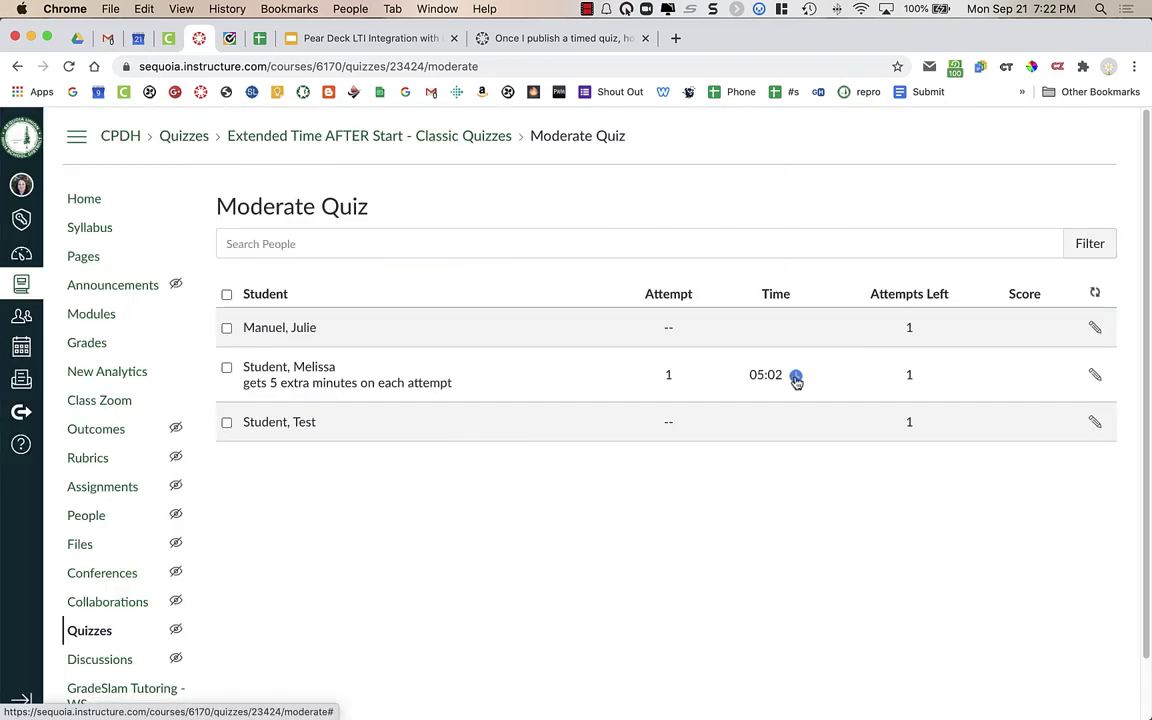
{"action": "left_click", "coordinate": [795, 376]}
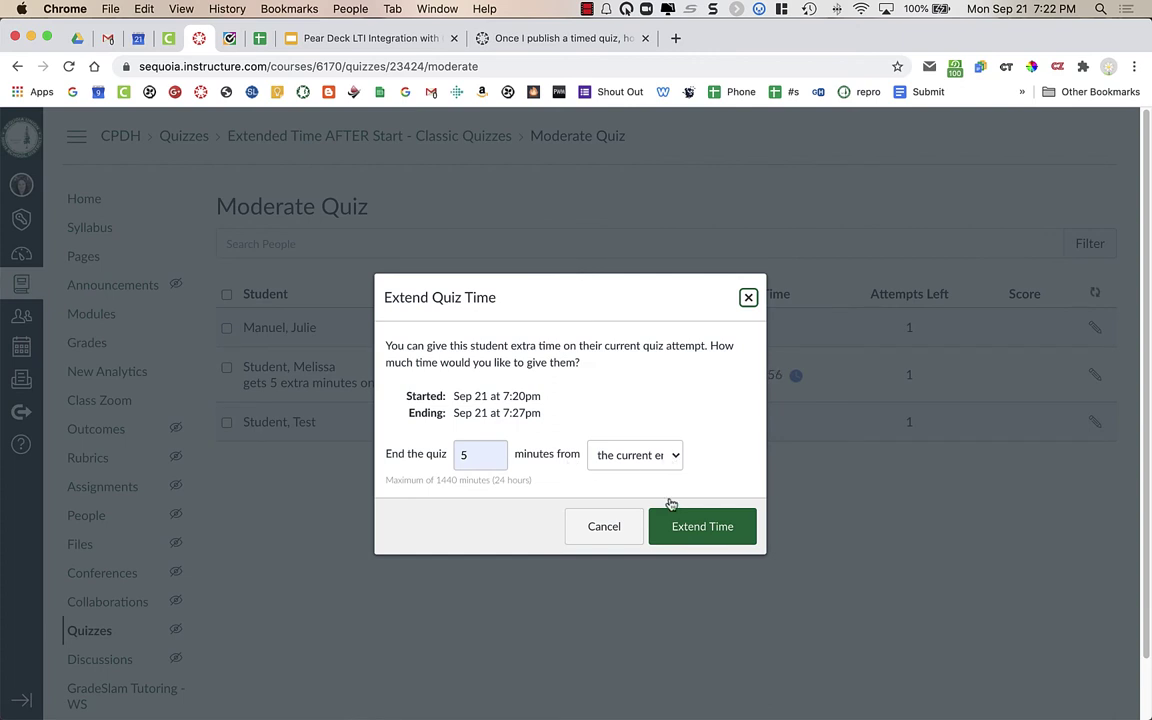
{"action": "left_click", "coordinate": [749, 299]}
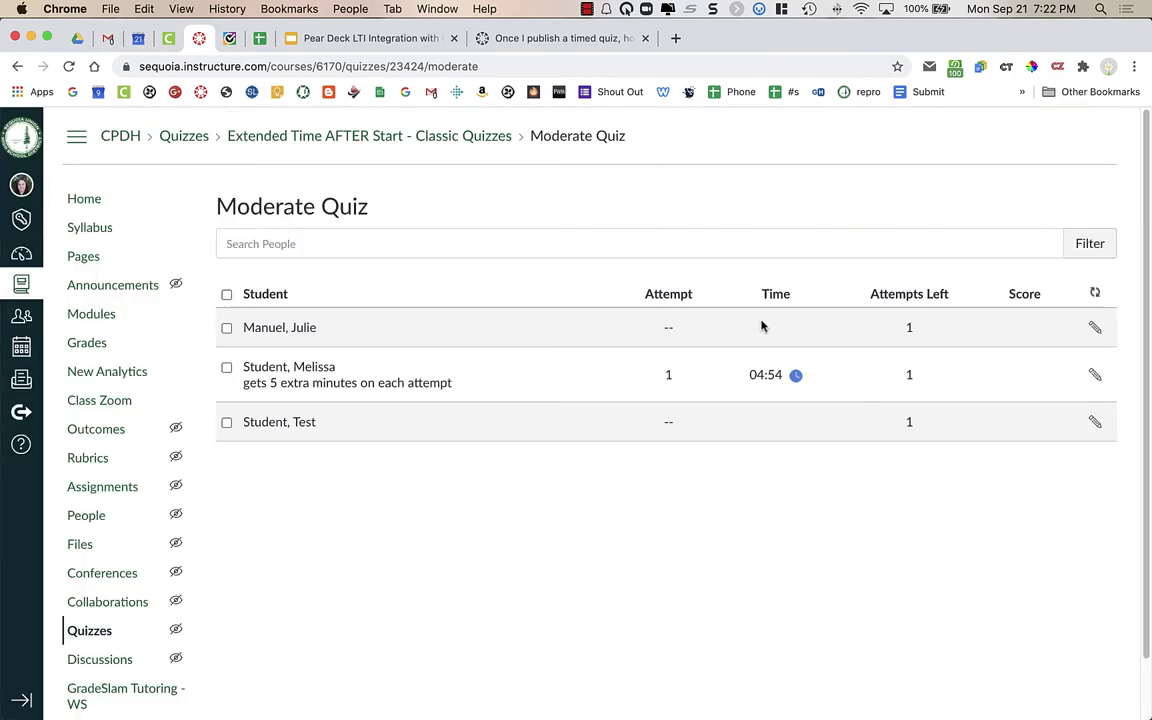
- In the student's quiz window, submit the attempt and confirm despite the unanswered question
{"action": "key", "text": "ctrl+Left"}
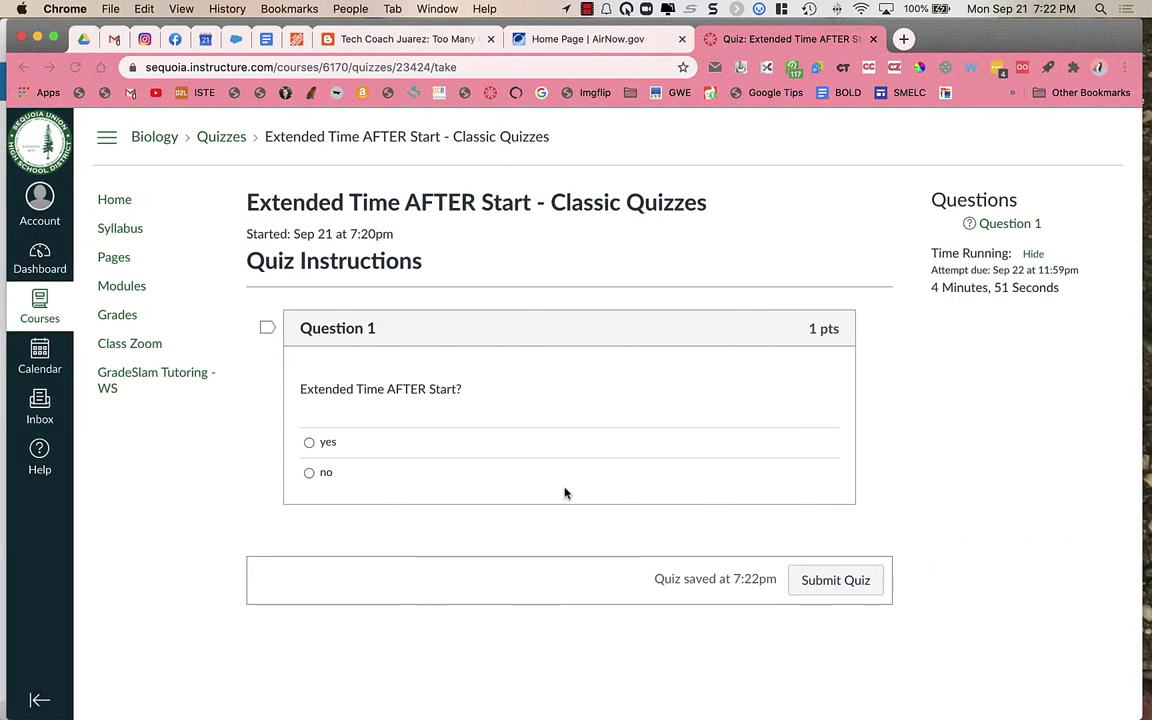
{"action": "left_click", "coordinate": [829, 584]}
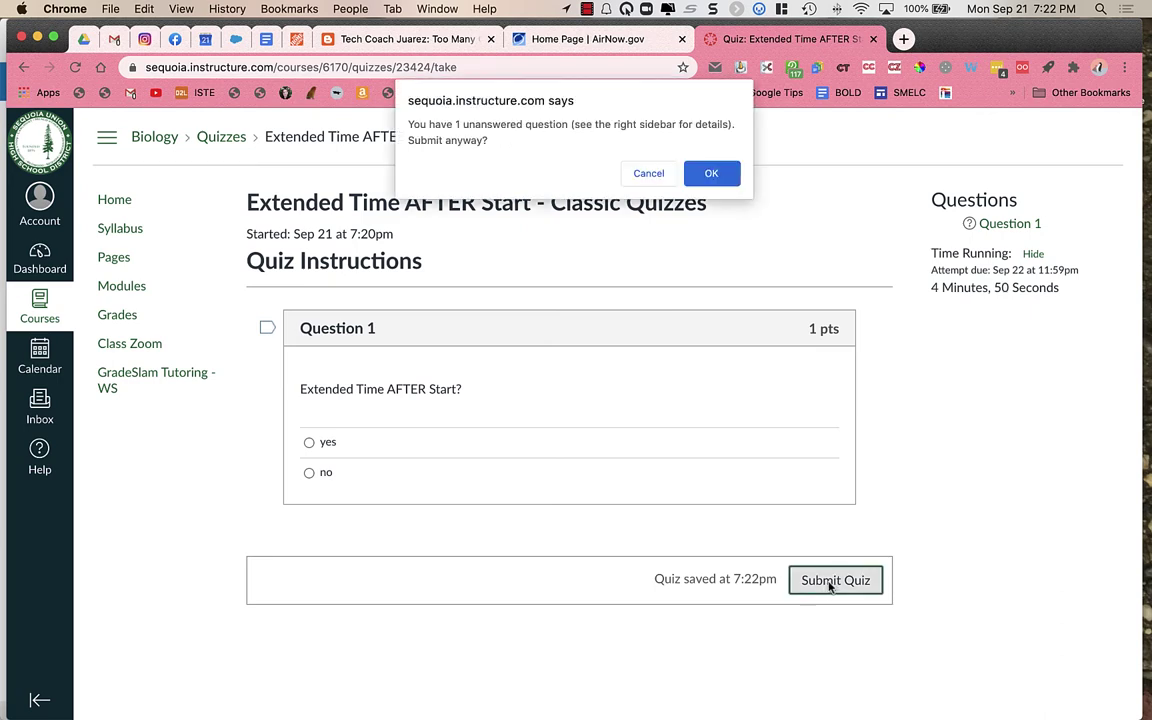
{"action": "left_click", "coordinate": [711, 173]}
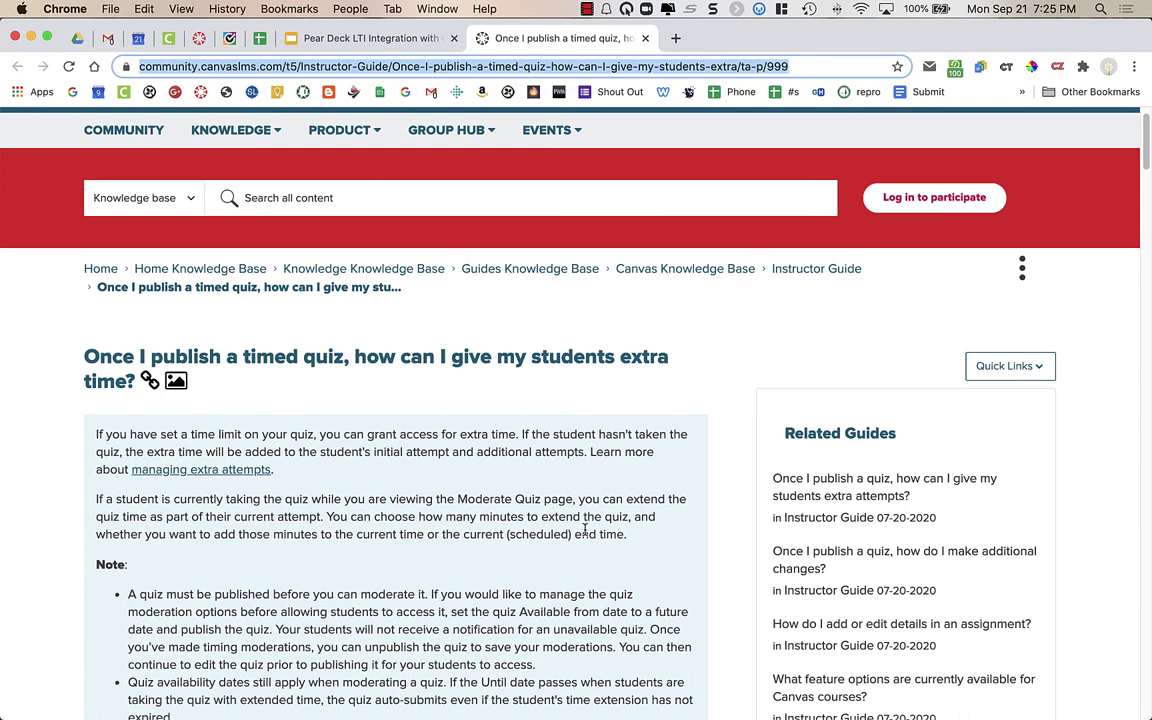
{"action": "scroll", "coordinate": [585, 530], "scroll_direction": "down", "scroll_amount": 5}
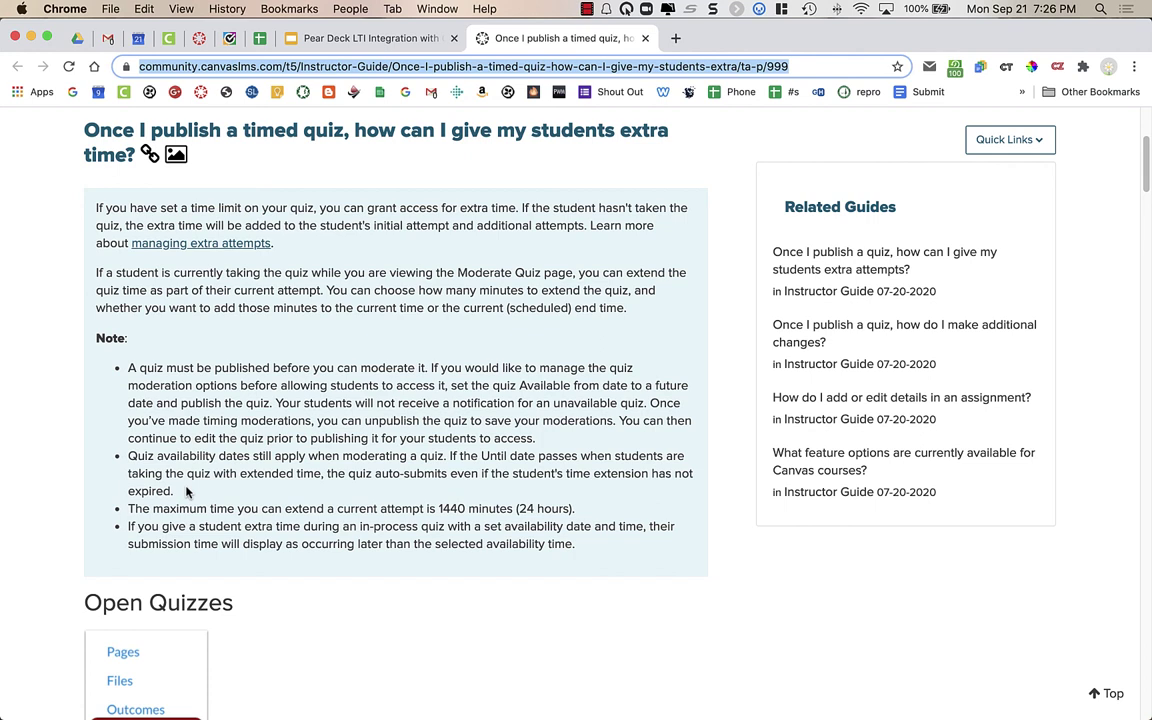
{"action": "scroll", "coordinate": [229, 375], "scroll_direction": "up", "scroll_amount": 3}
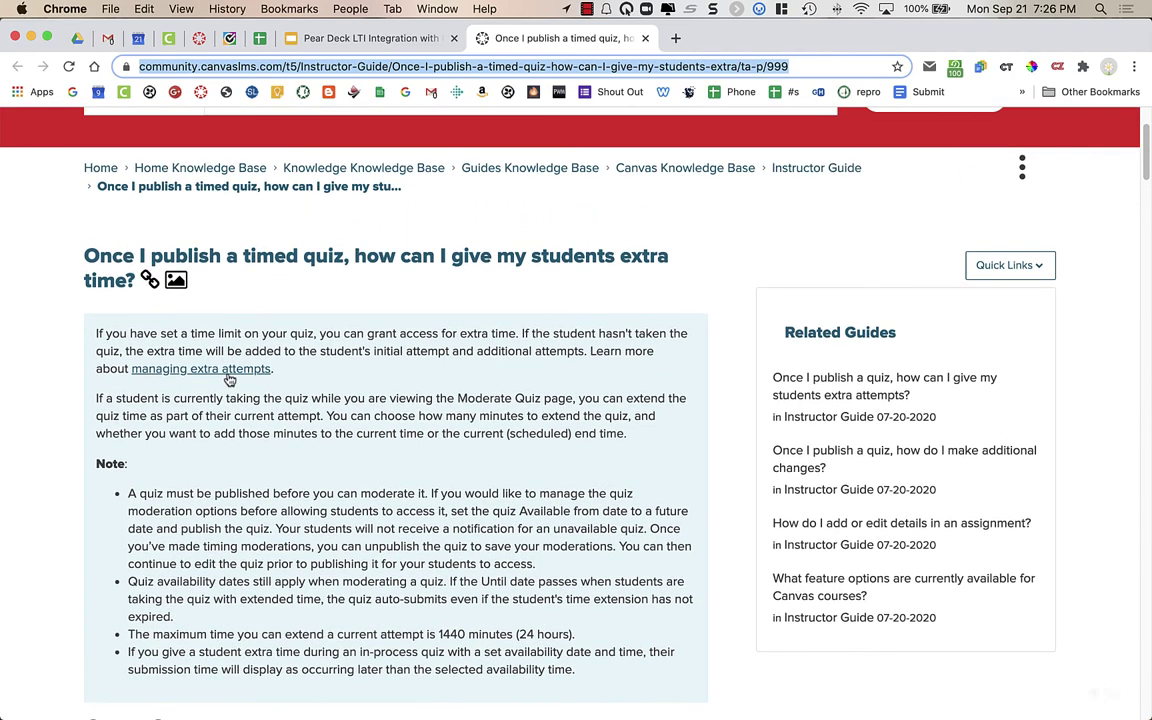
{"action": "scroll", "coordinate": [226, 378], "scroll_direction": "up", "scroll_amount": 3}
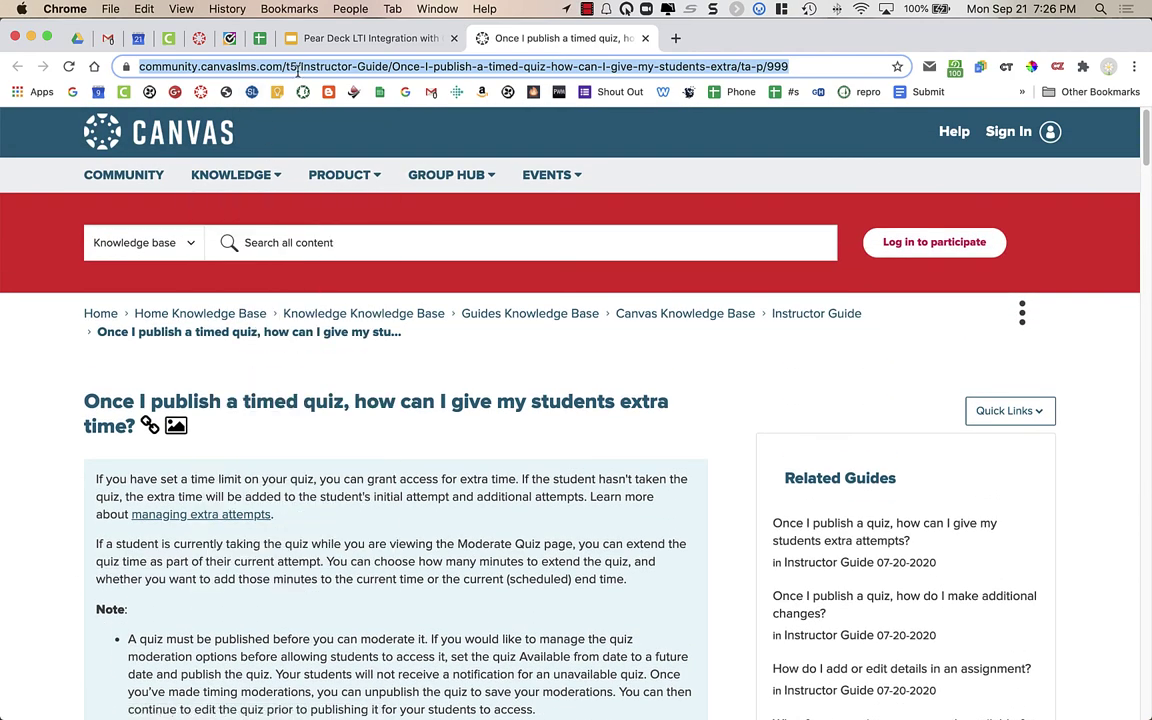